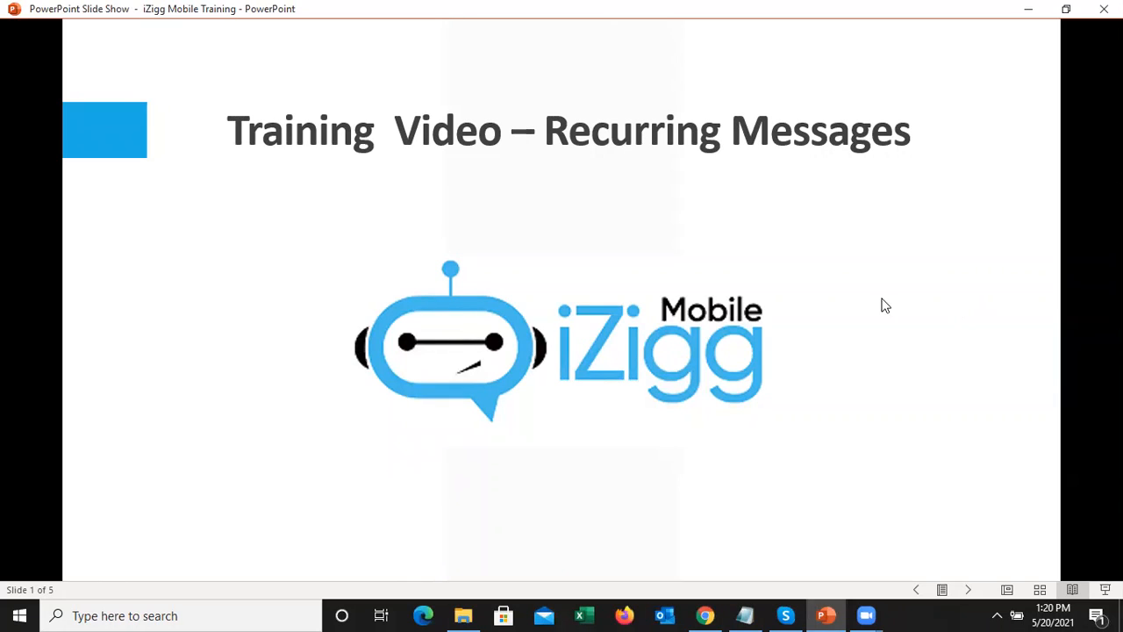
Switch to Chrome and open the iZigg page for sending messages
left_click(709, 615)
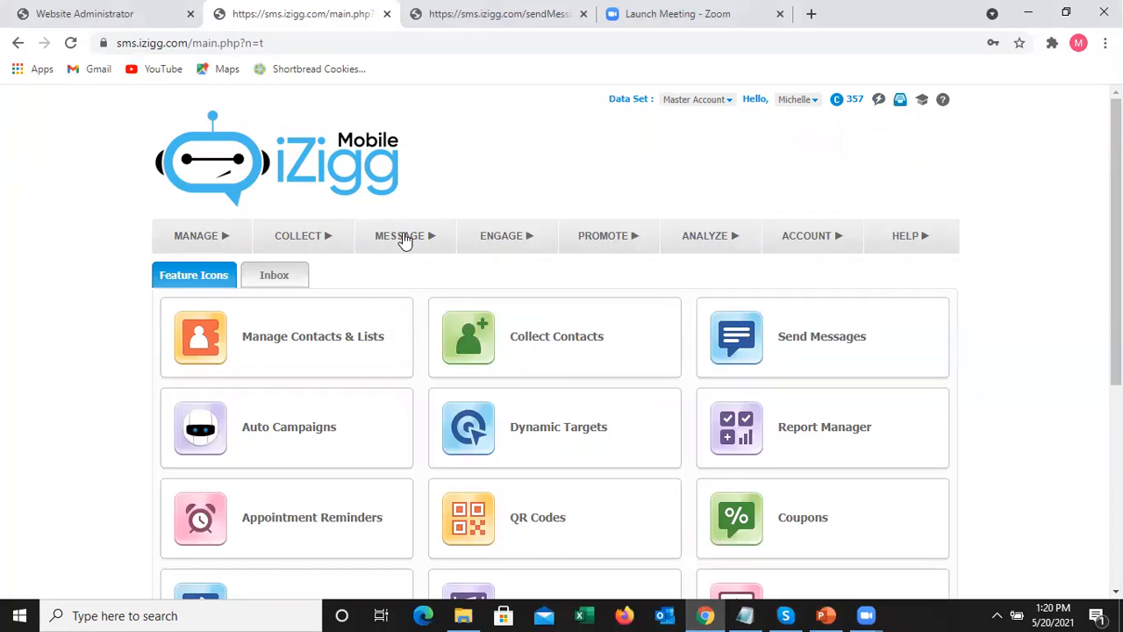
mouse_move(404, 237)
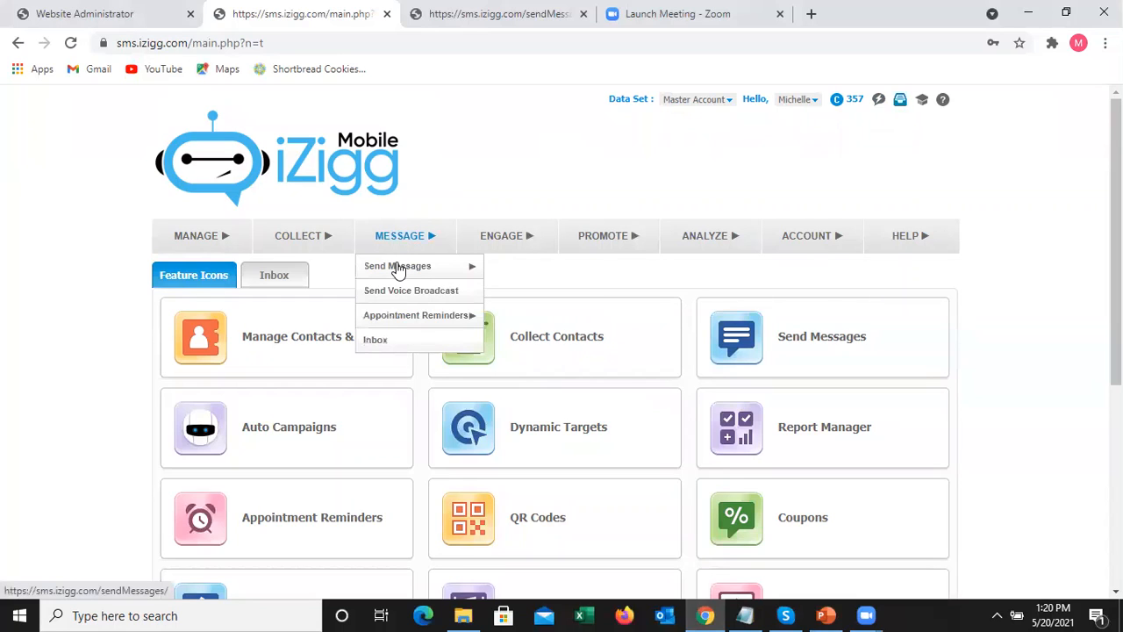
left_click(399, 267)
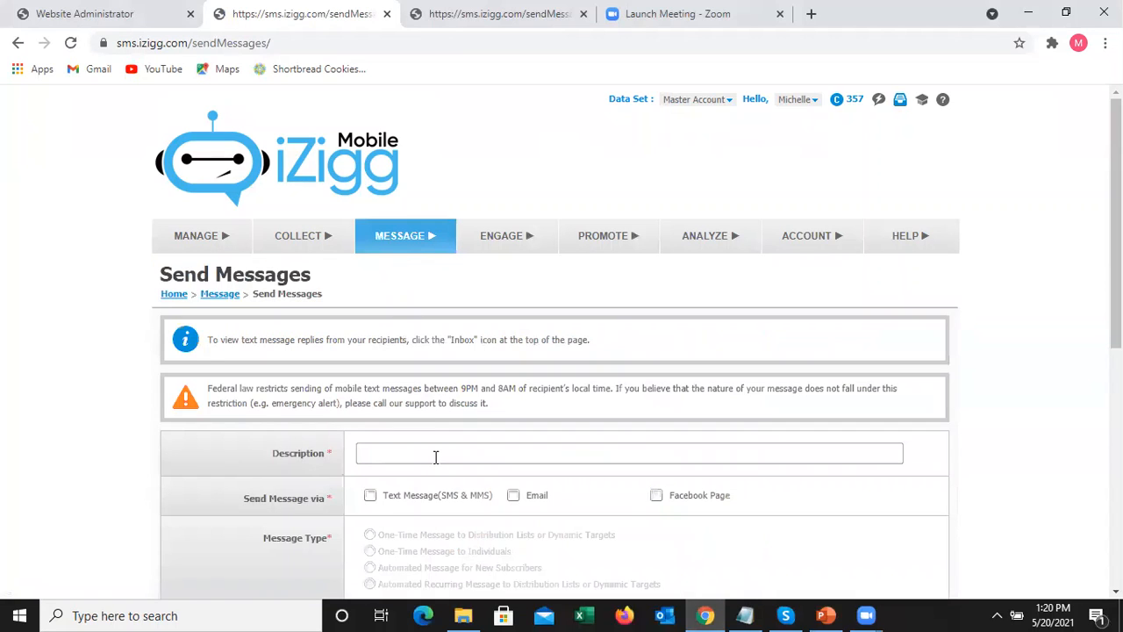
Enter "Tuesday Lunch Special" as the description of the new message
left_click(436, 457)
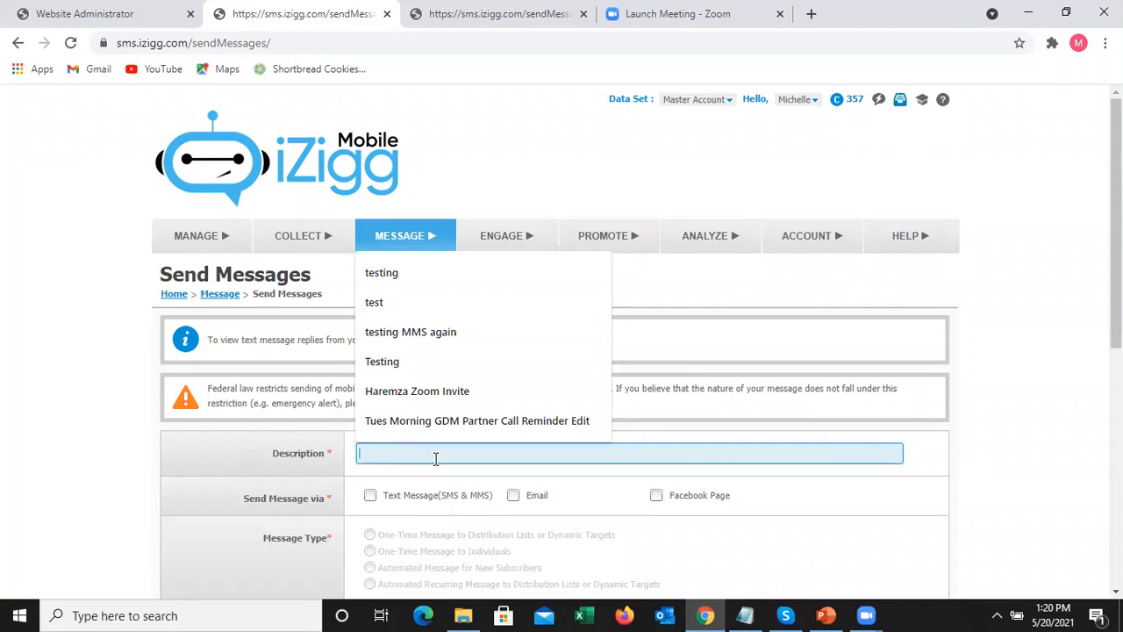
type("Tuesday")
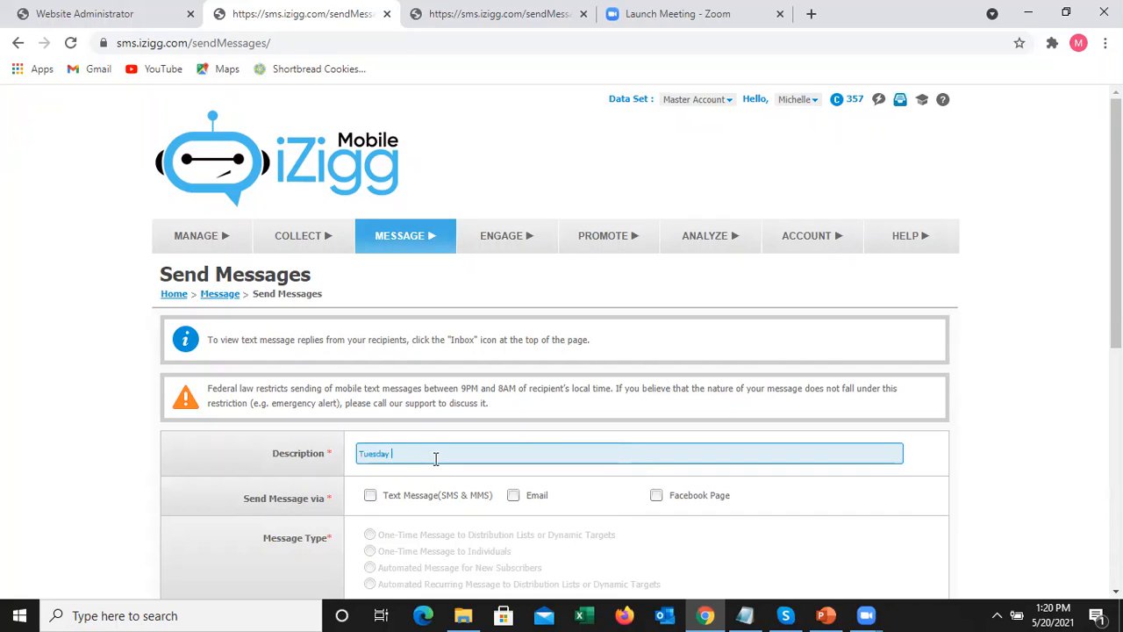
type(" Lunch Special")
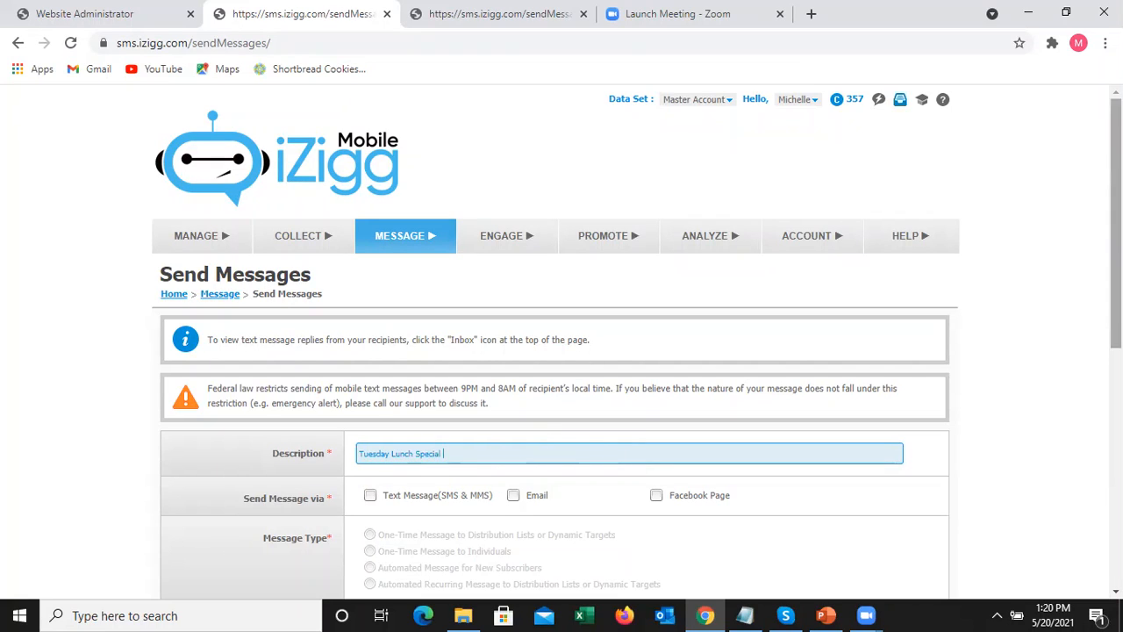
Set the message to go out via text message as an automated recurring message to distribution lists or dynamic targets
scroll(1115, 263, "down", 2)
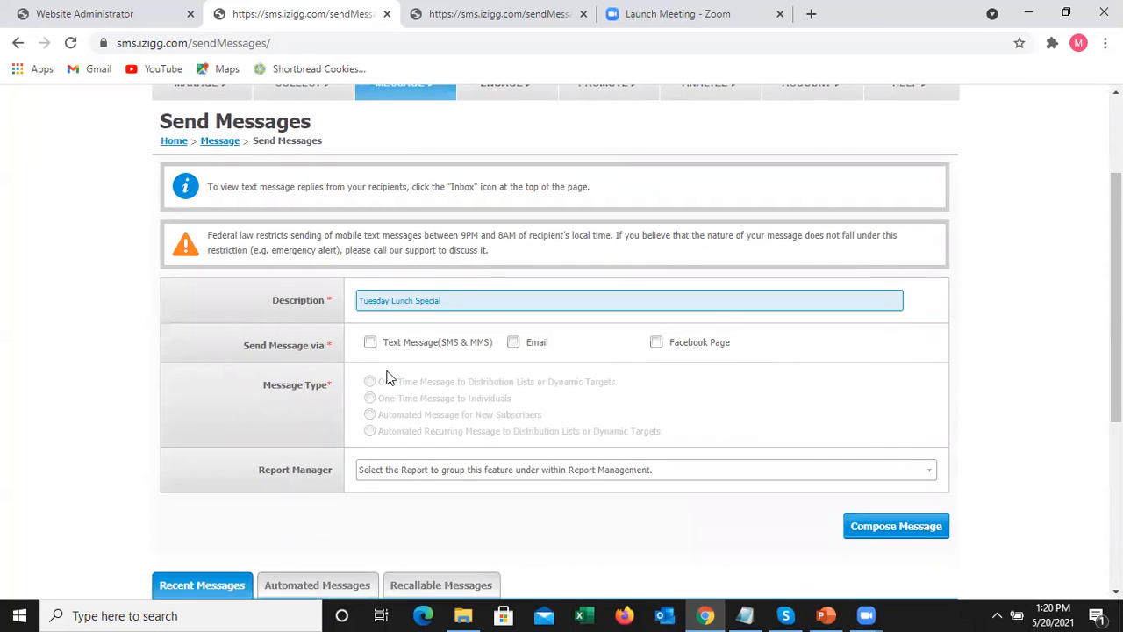
left_click(371, 350)
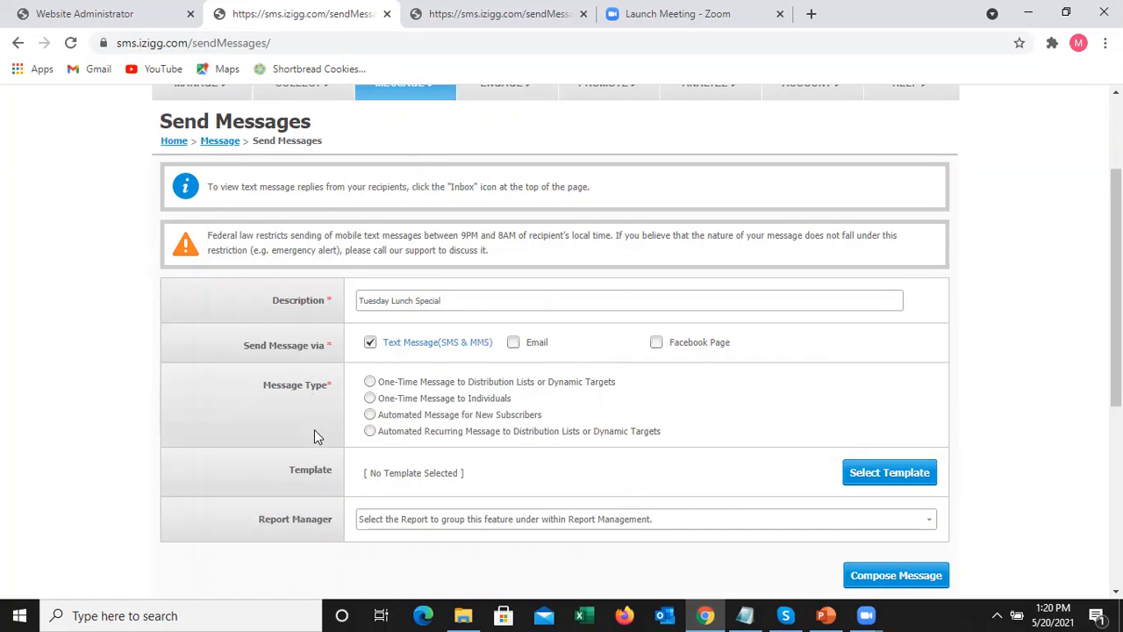
left_click(370, 432)
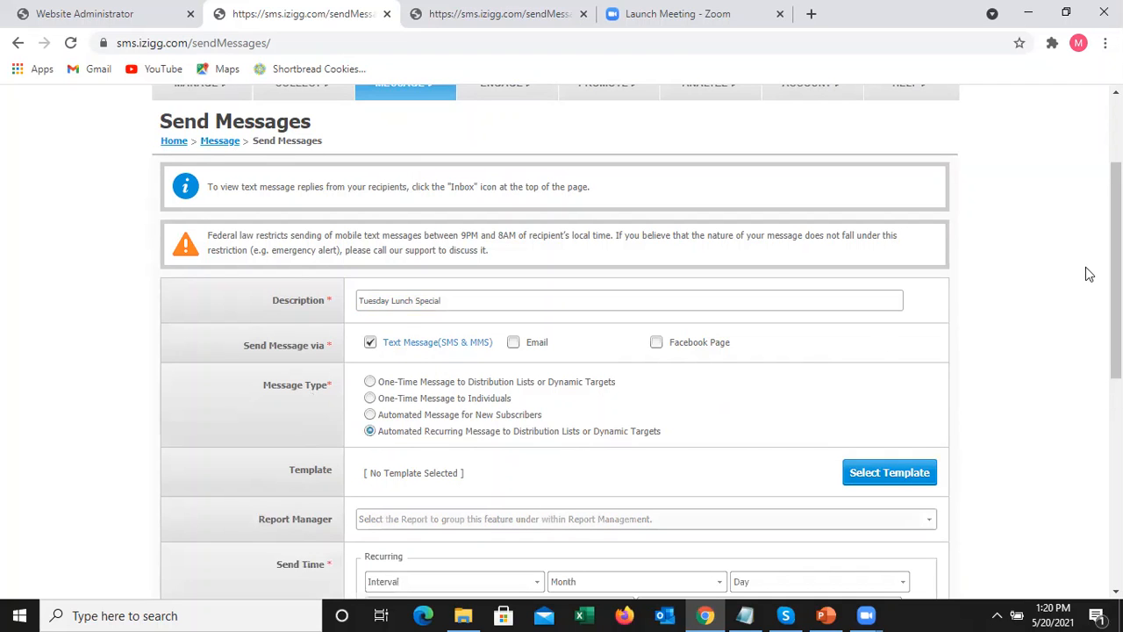
Set the recurring send interval to Week with Tue as the sending day
scroll(562, 342, "down", 3)
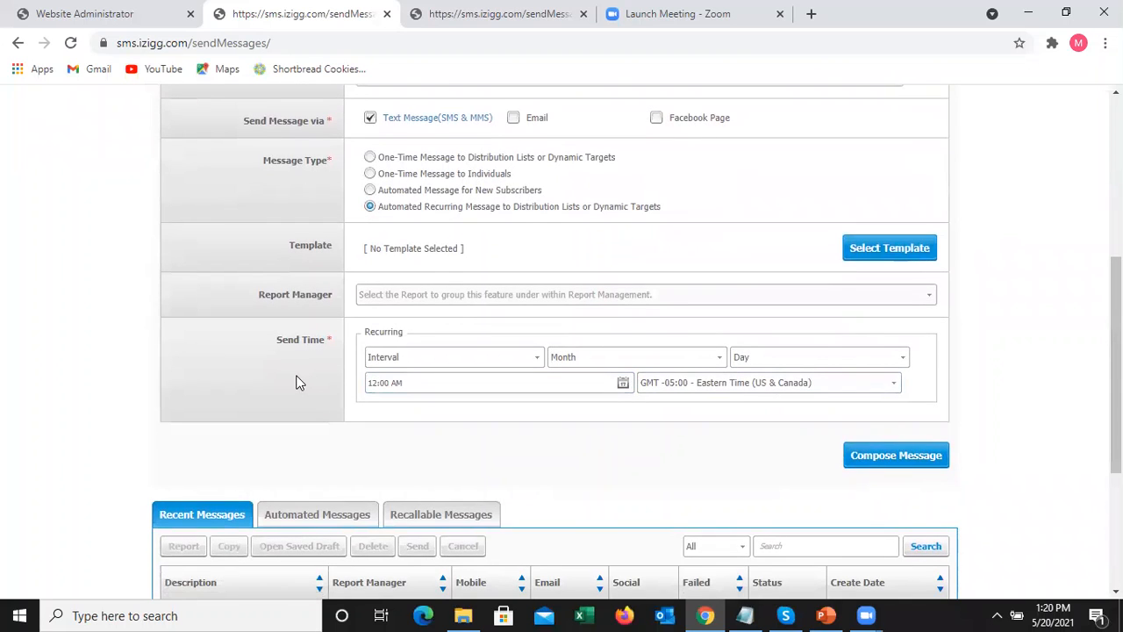
left_click(536, 361)
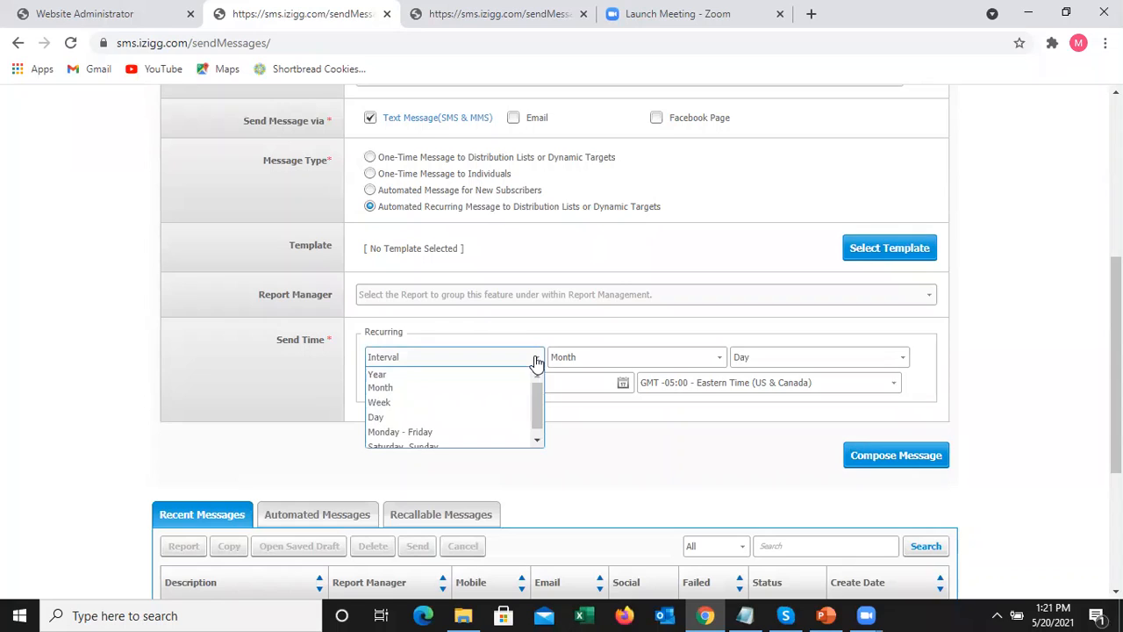
left_click(436, 407)
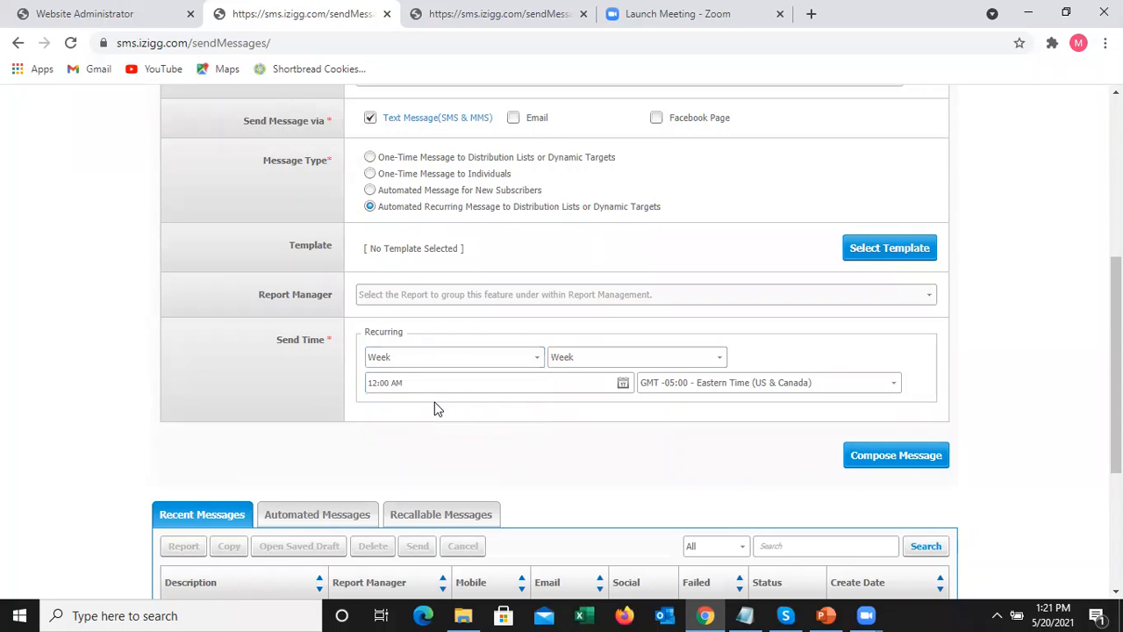
left_click(626, 362)
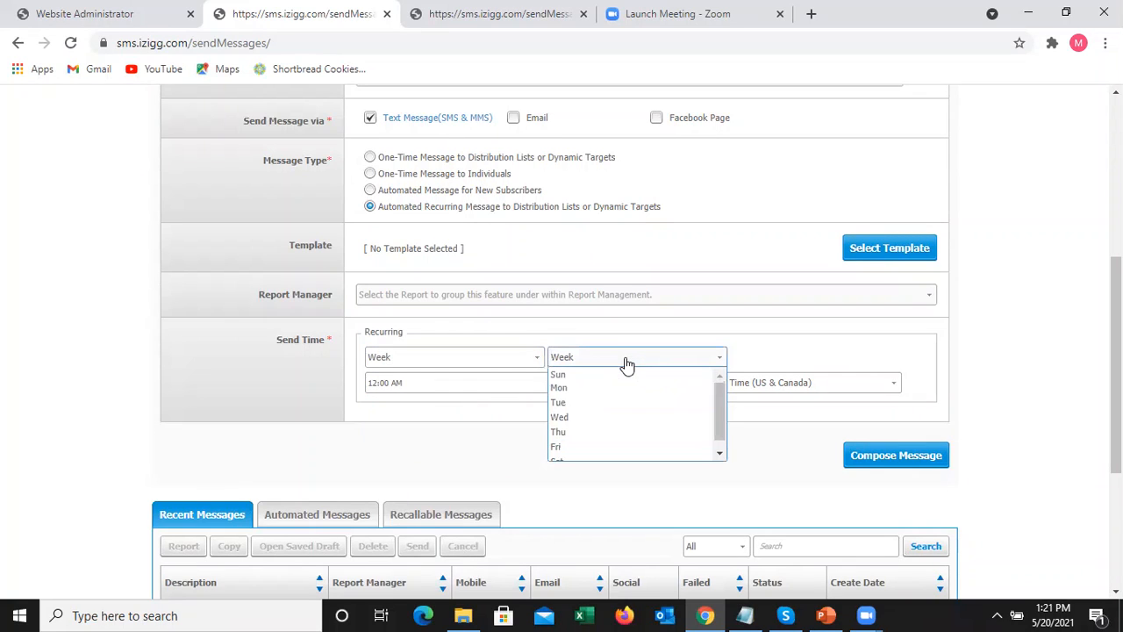
left_click(598, 406)
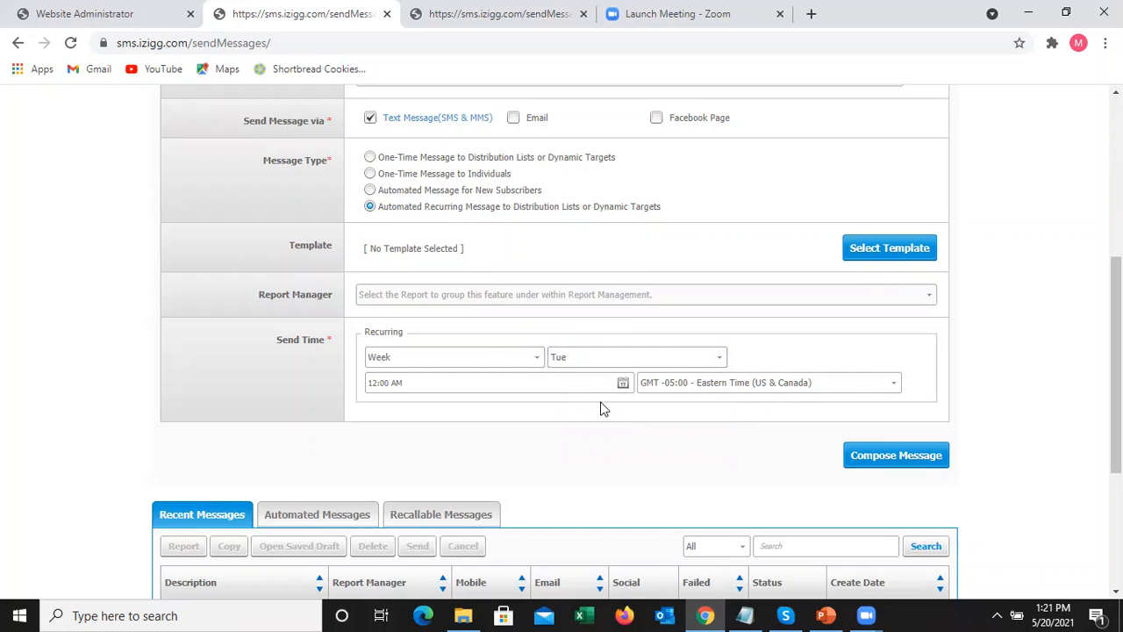
Set the recurring send time to 10:45 AM and proceed to composing the message
left_click(623, 383)
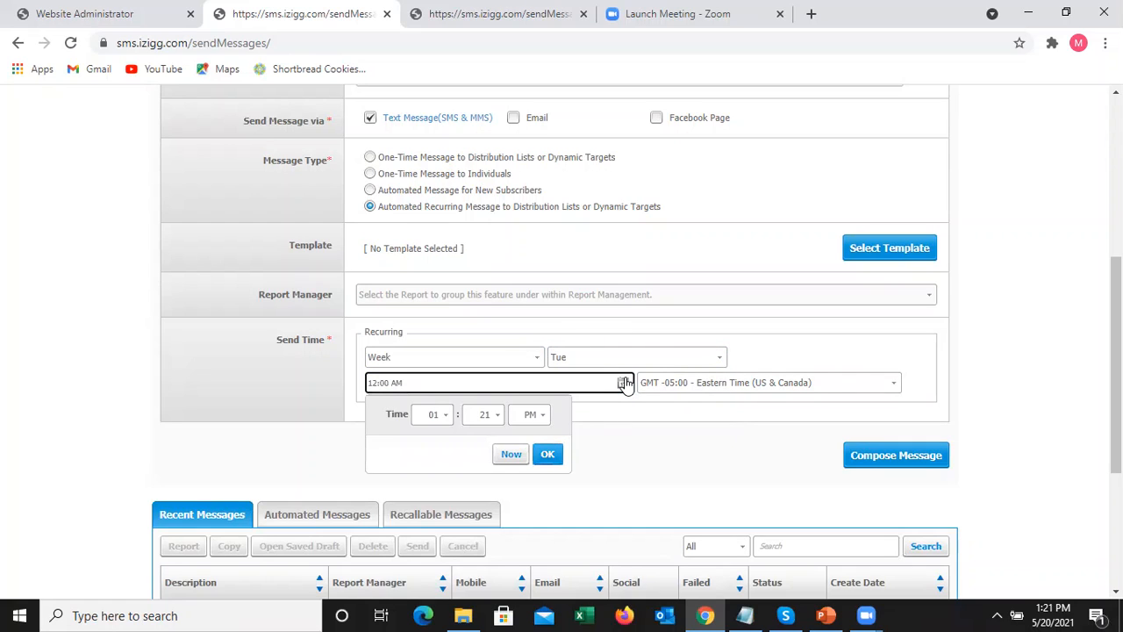
left_click(447, 424)
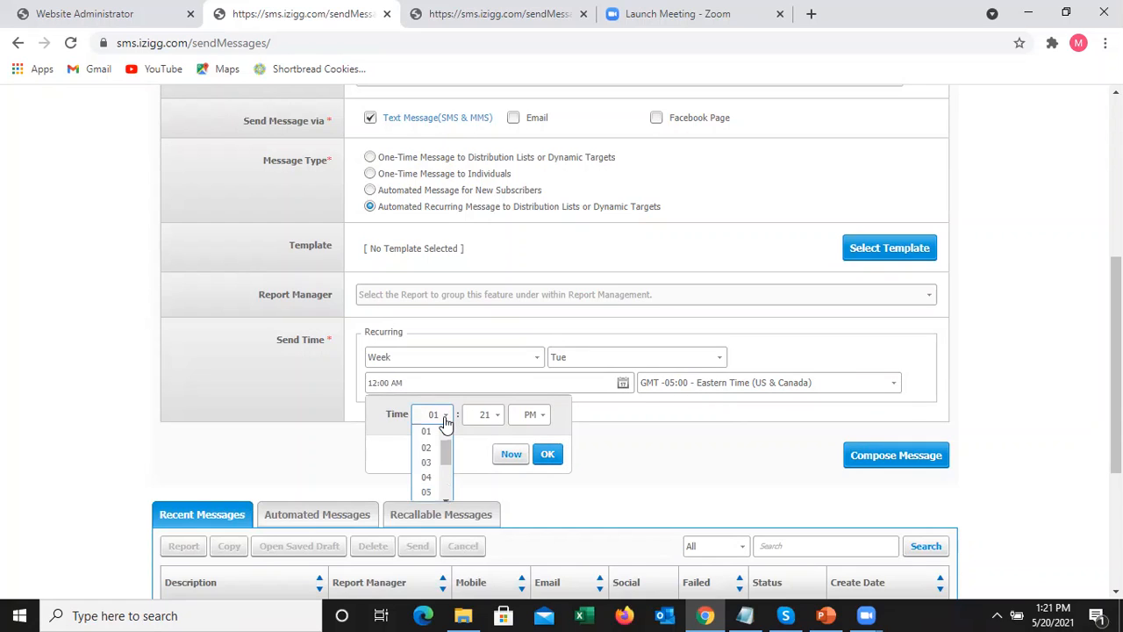
left_click_drag(445, 448, 445, 471)
left_click(431, 494)
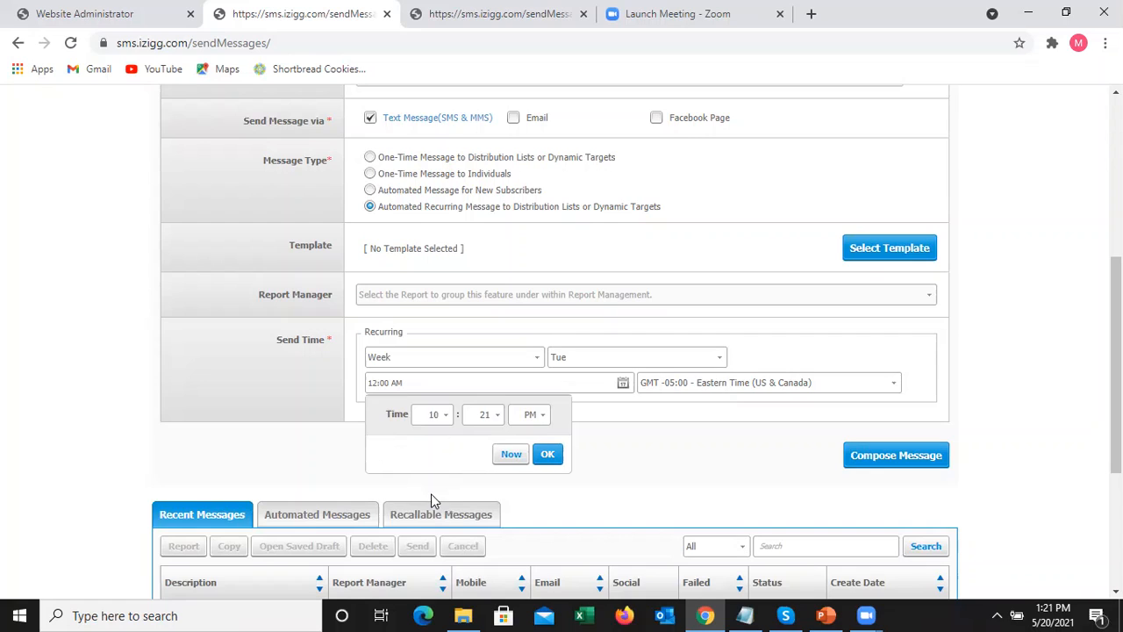
left_click(493, 422)
left_click_drag(496, 437, 500, 479)
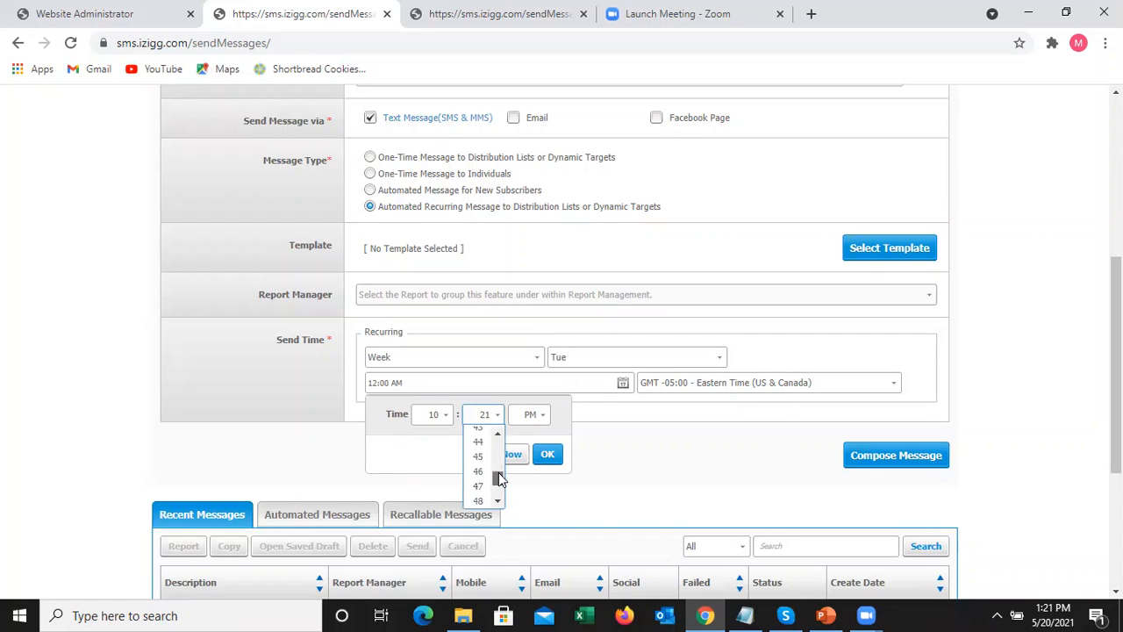
left_click(480, 457)
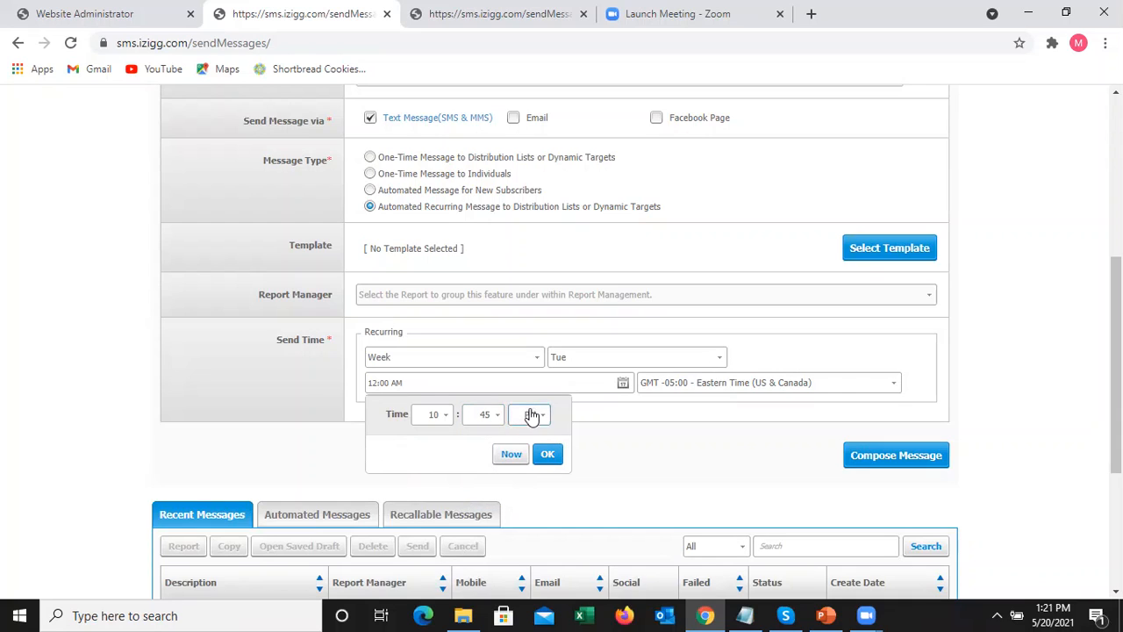
left_click(530, 415)
left_click(533, 432)
left_click(547, 457)
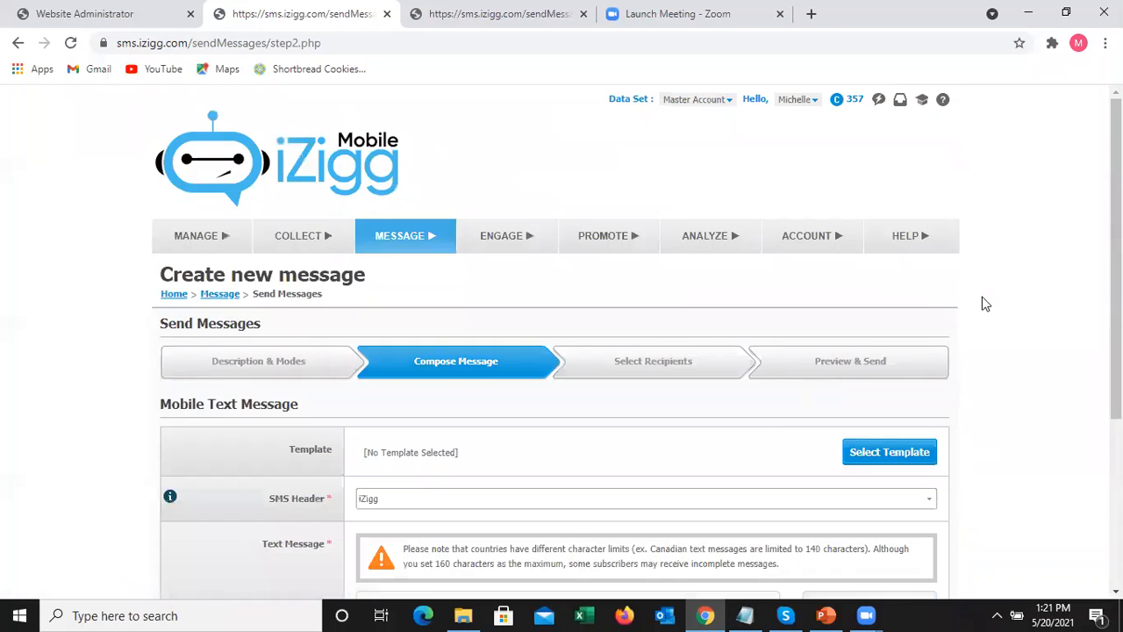
Write the text message "Don't miss our Tuesday Lunch Special" with "$30 for a family meal including drink!" on a second line
scroll(1116, 263, "down", 1)
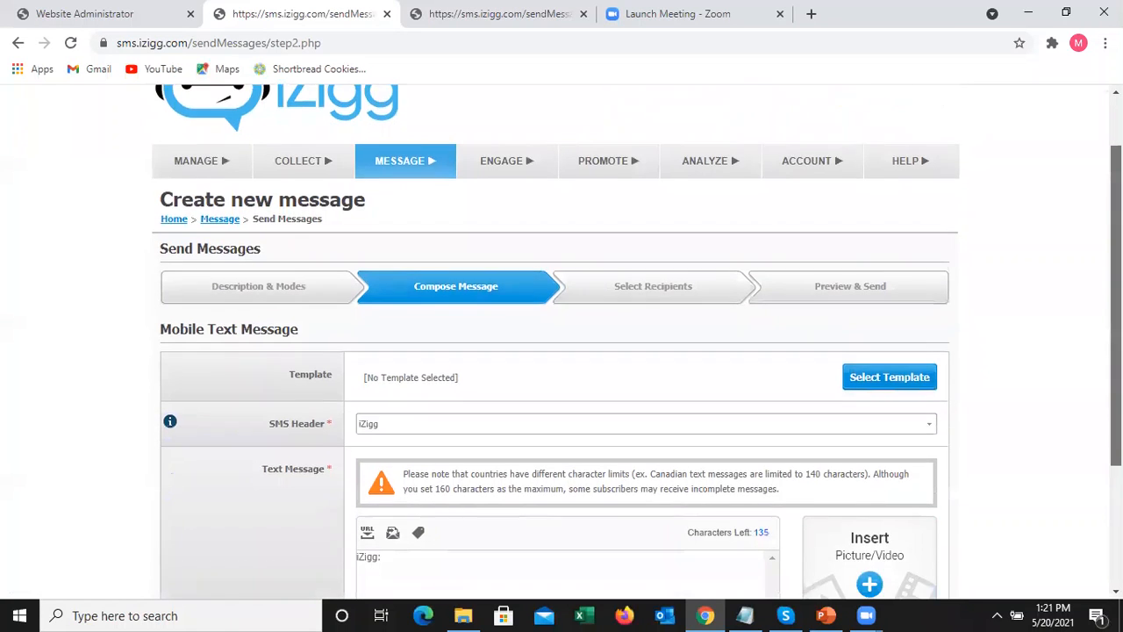
scroll(582, 403, "down", 2)
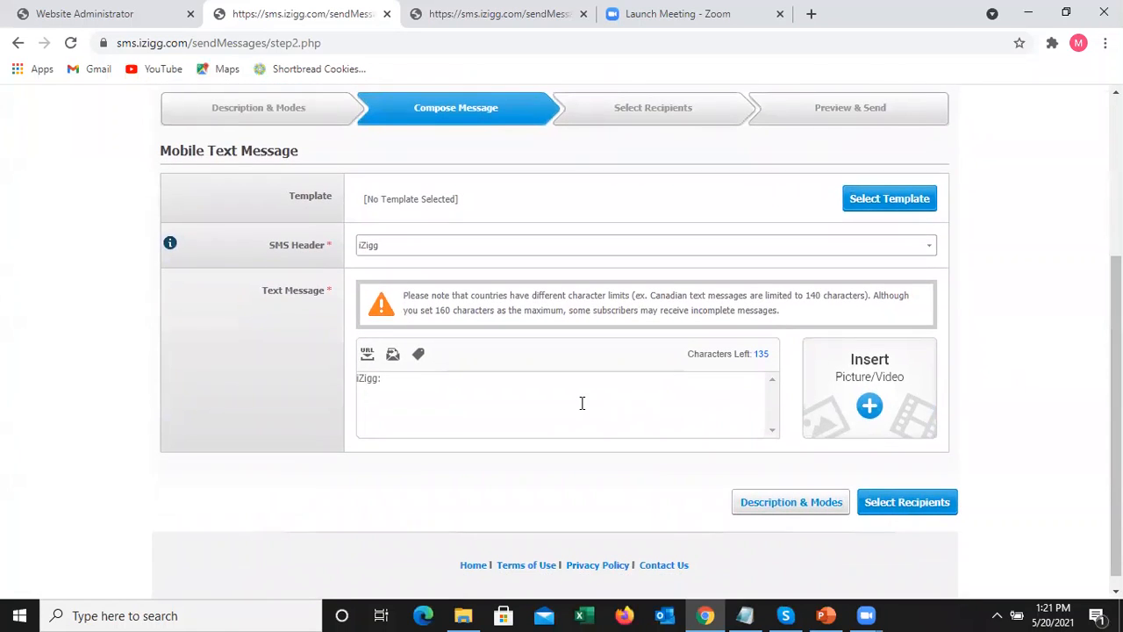
left_click(582, 403)
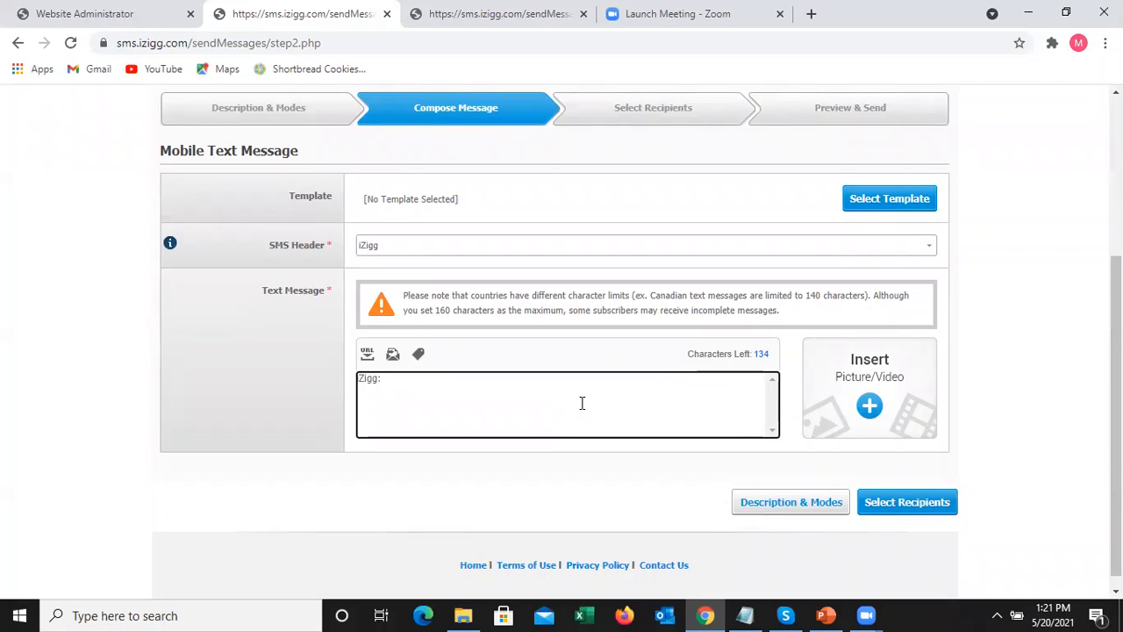
type("Don't mis")
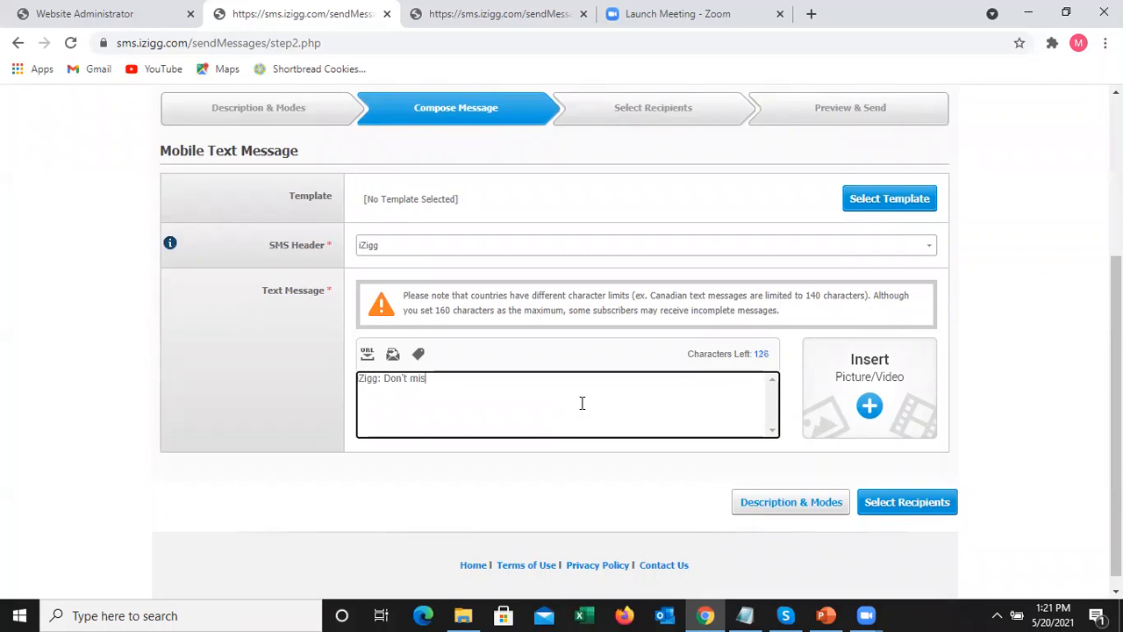
type("s our Tuesday ")
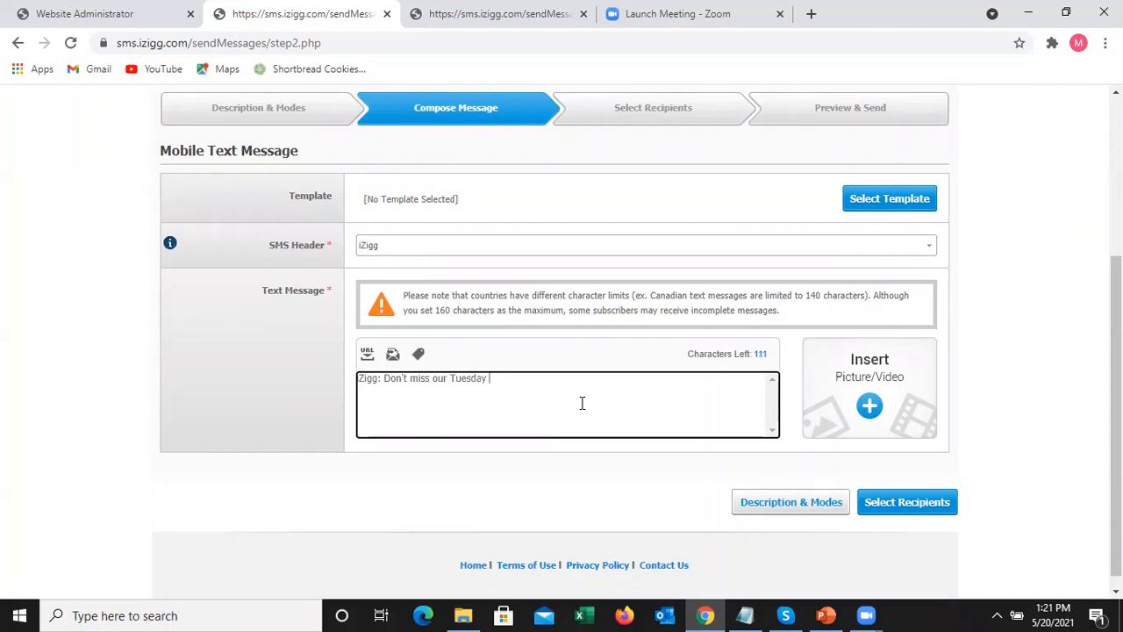
type("Lunch Spei")
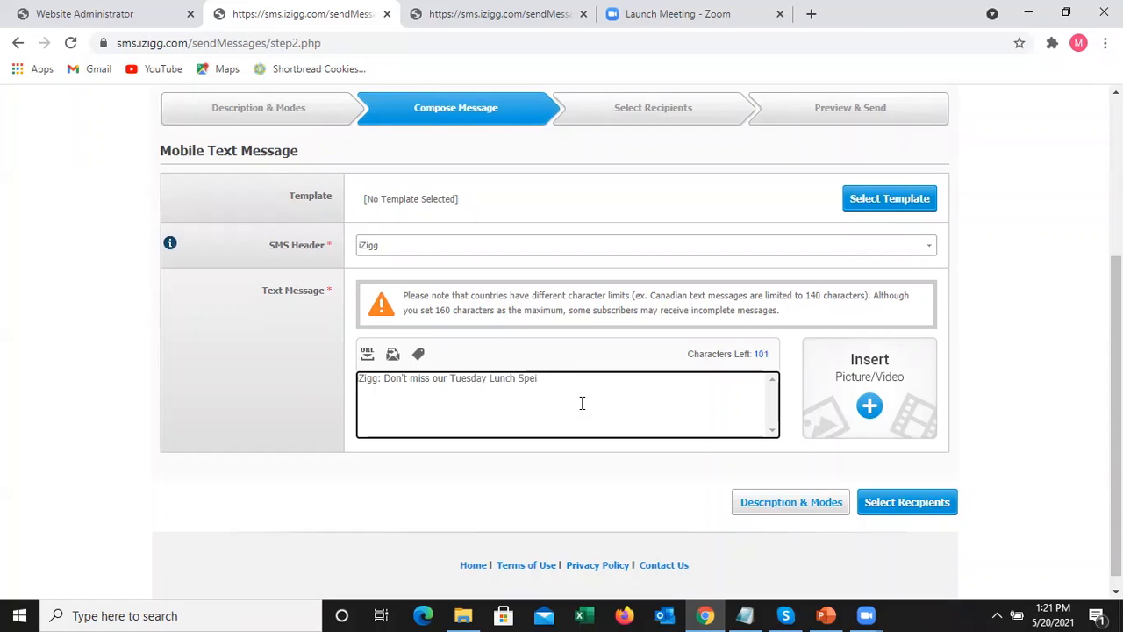
key("BackSpace")
type("cial ")
type("$30")
type(" for a famil")
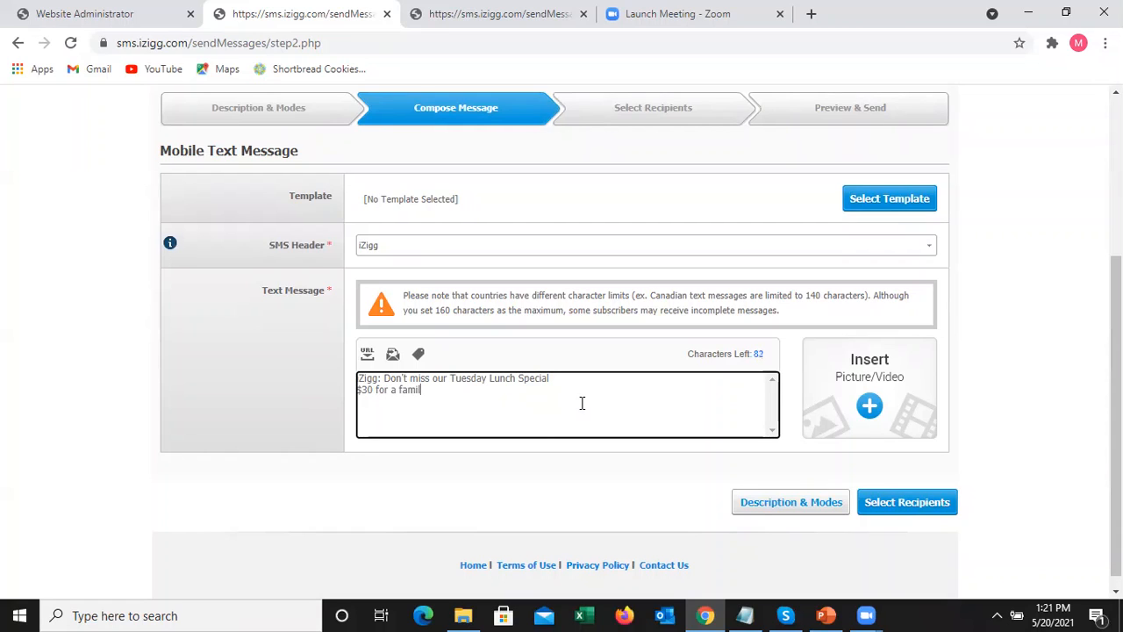
type("y meal including drink!")
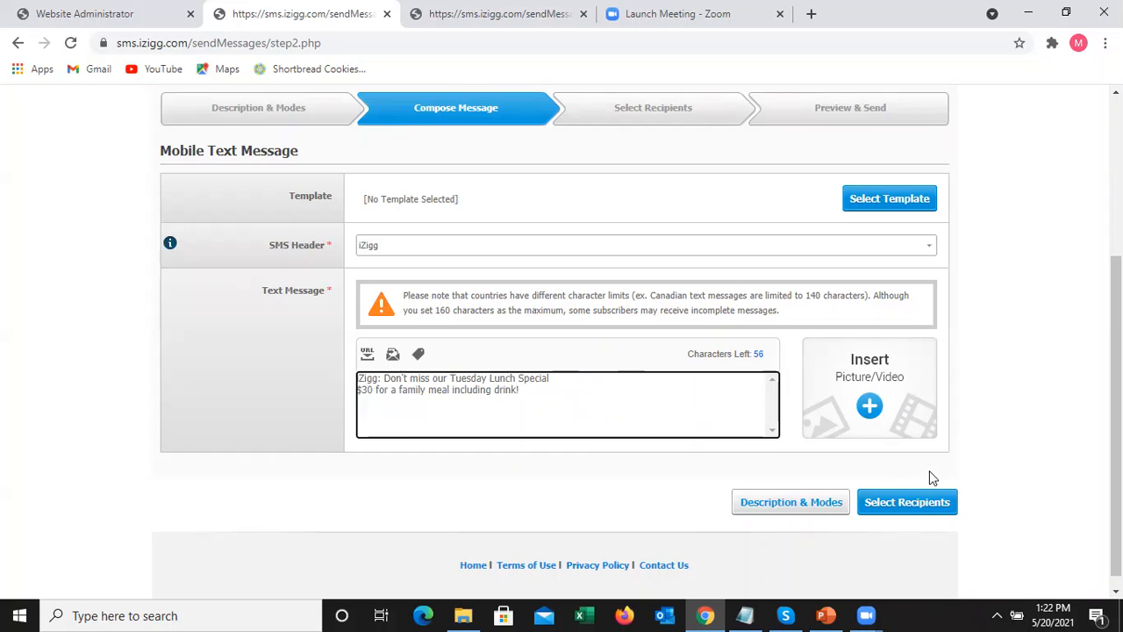
Select the OSP iZigg contact list as the recipients and review the message preview down to the terms agreement
left_click(907, 502)
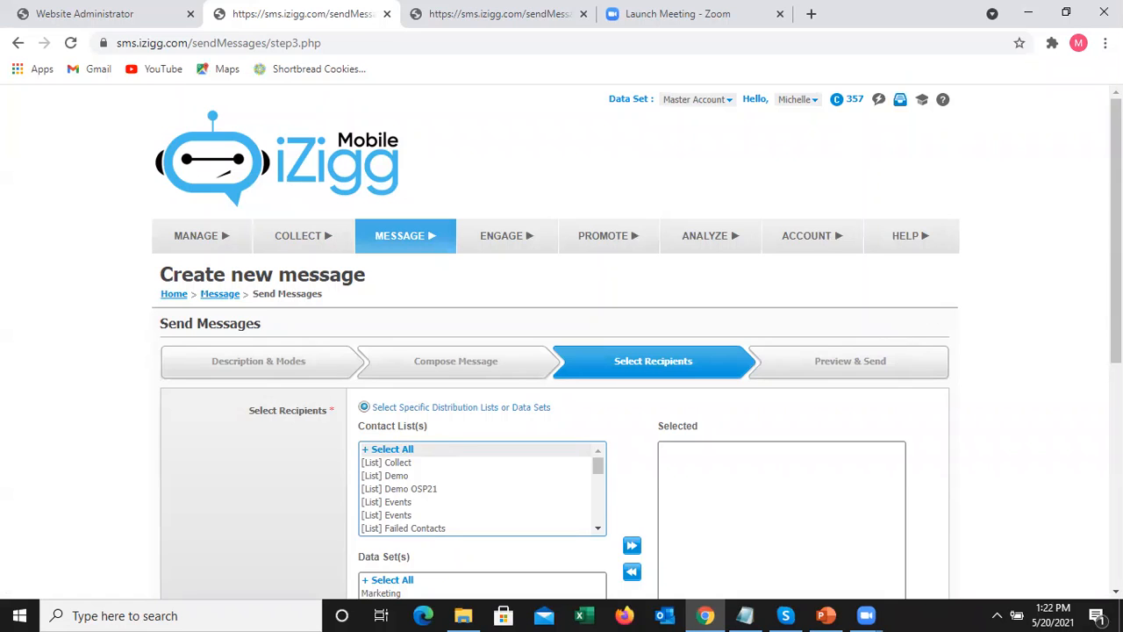
scroll(616, 446, "down", 1)
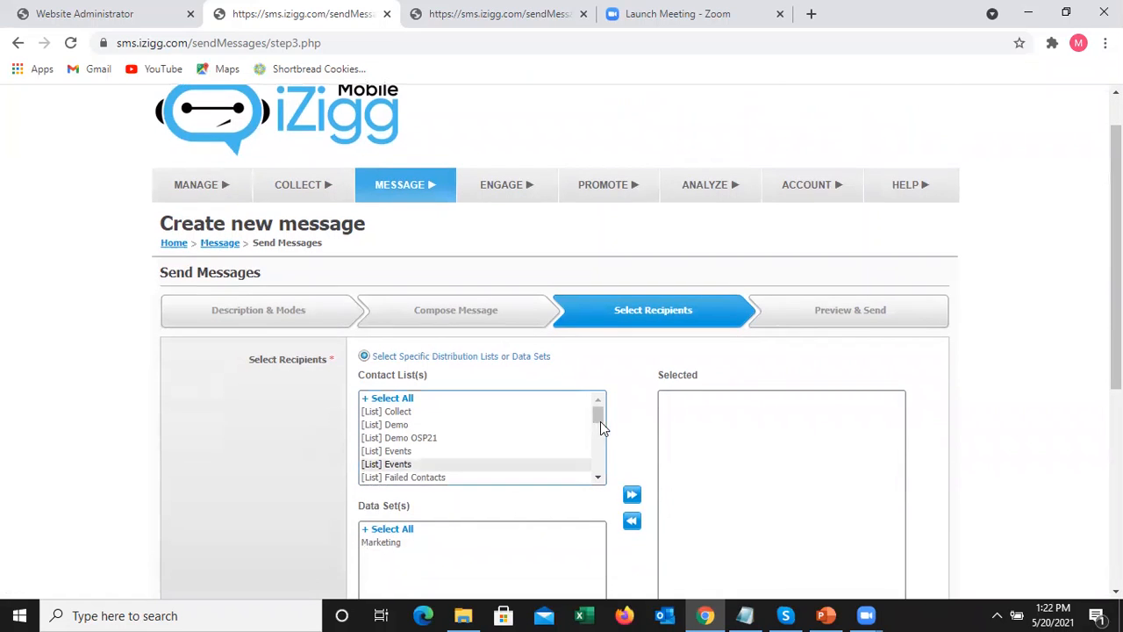
left_click_drag(598, 416, 597, 444)
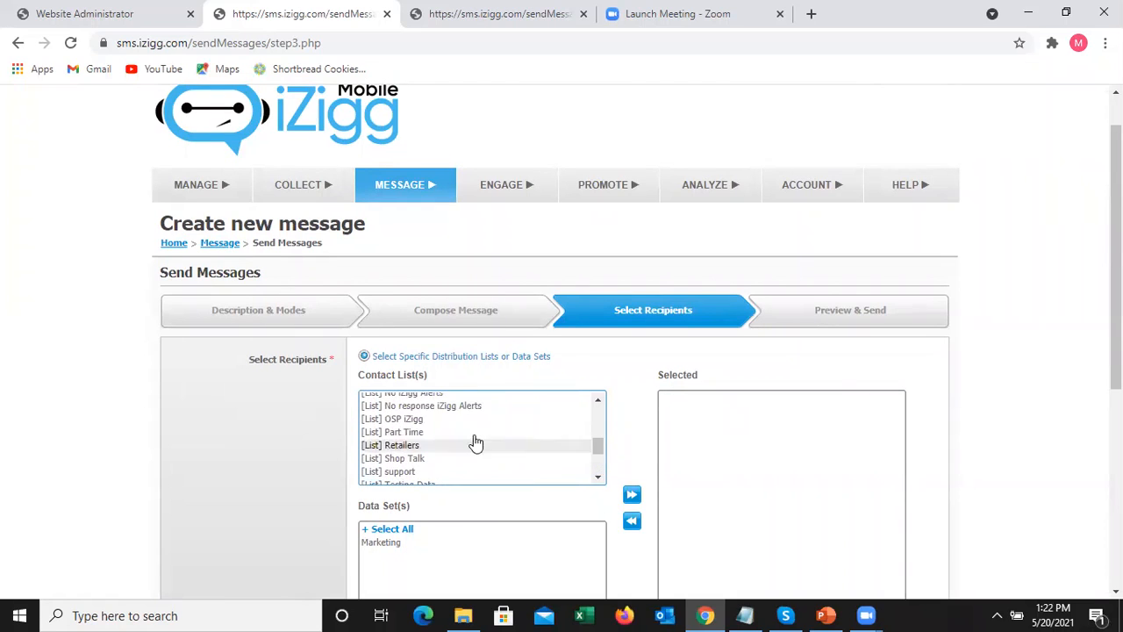
left_click(464, 422)
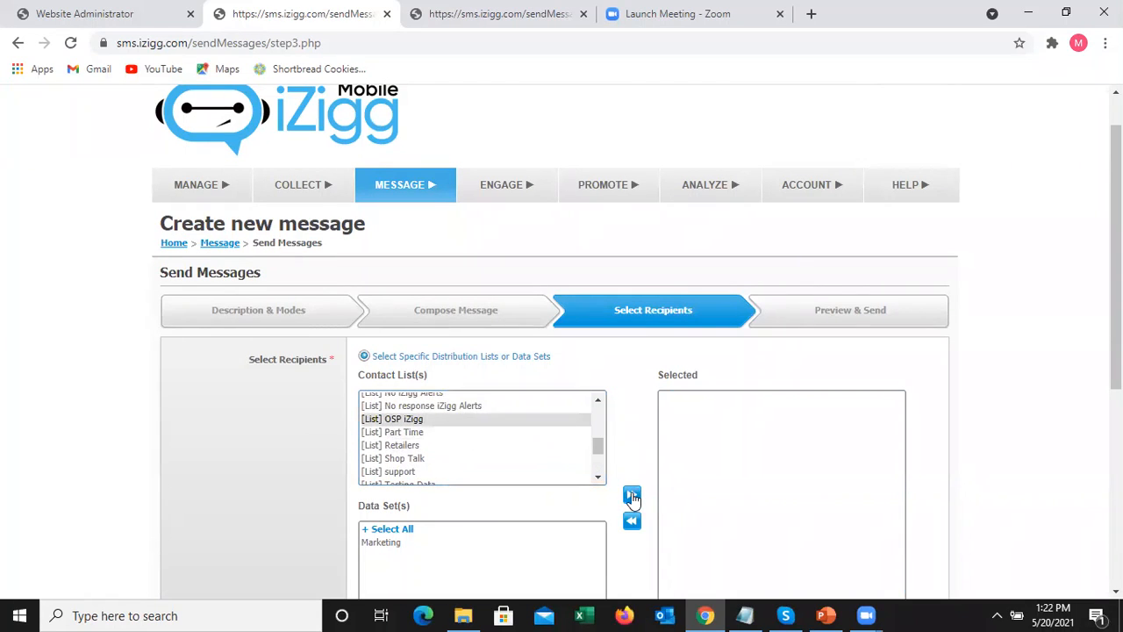
left_click_drag(1116, 335, 1116, 517)
left_click(911, 518)
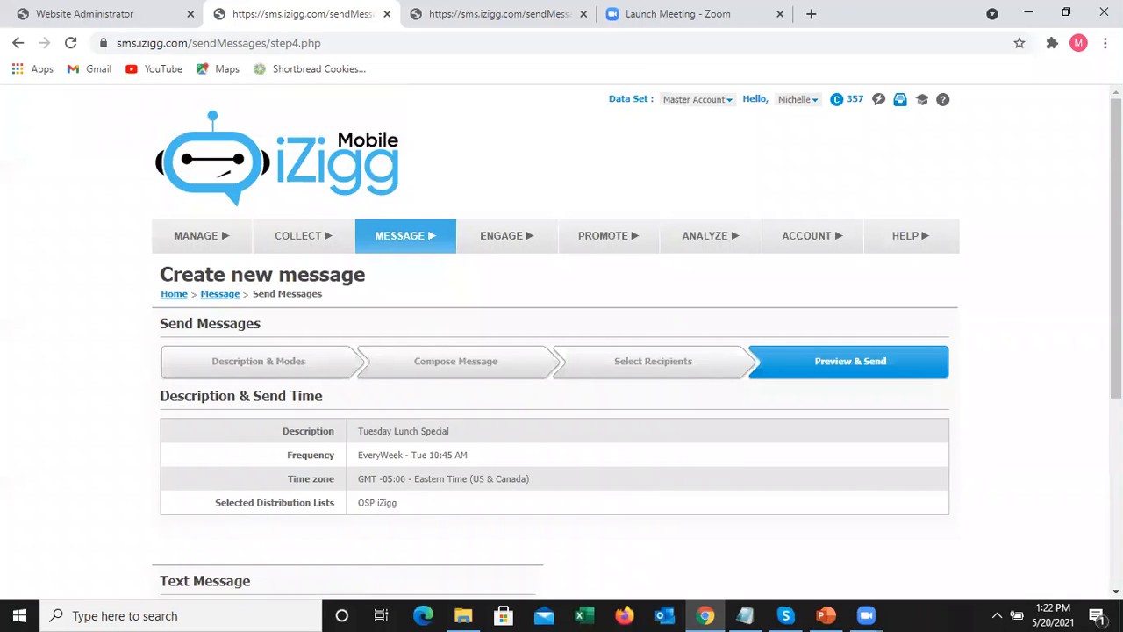
scroll(561, 342, "down", 3)
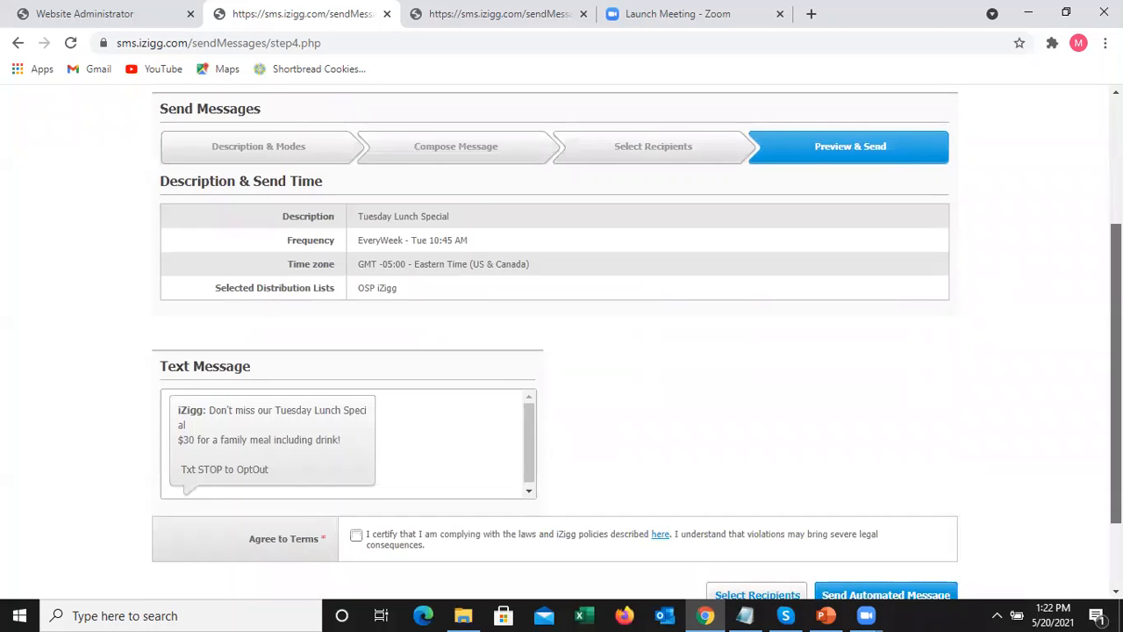
scroll(562, 342, "down", 1)
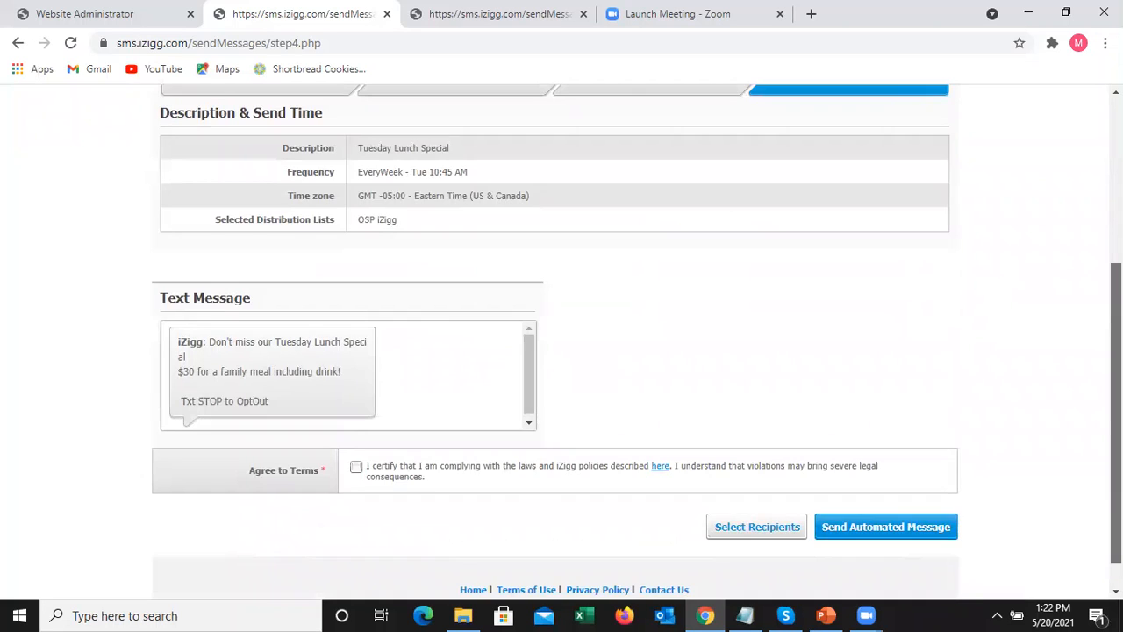
Agree to the terms, submit the Tuesday Lunch Special automated message, and acknowledge the scheduling alert
scroll(413, 219, "up", 1)
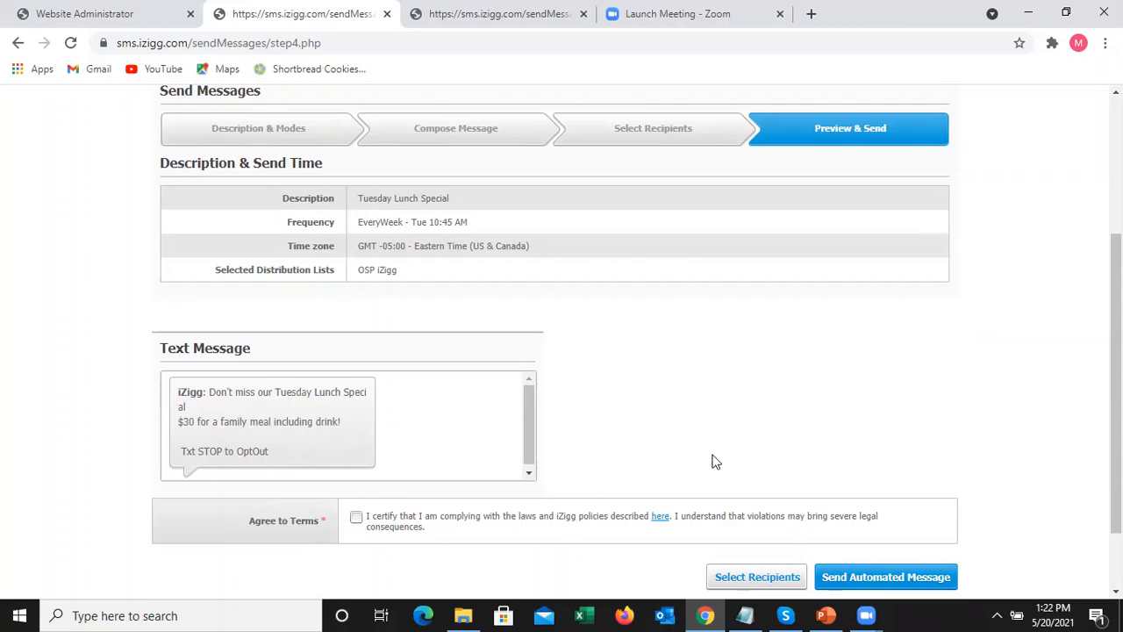
left_click(886, 576)
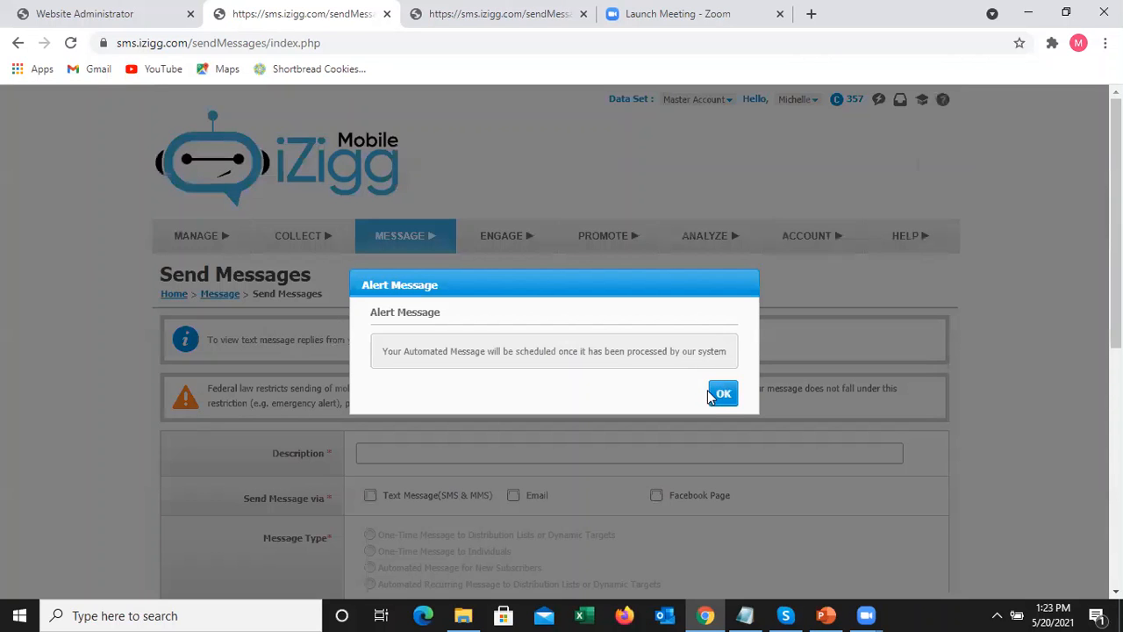
left_click(724, 395)
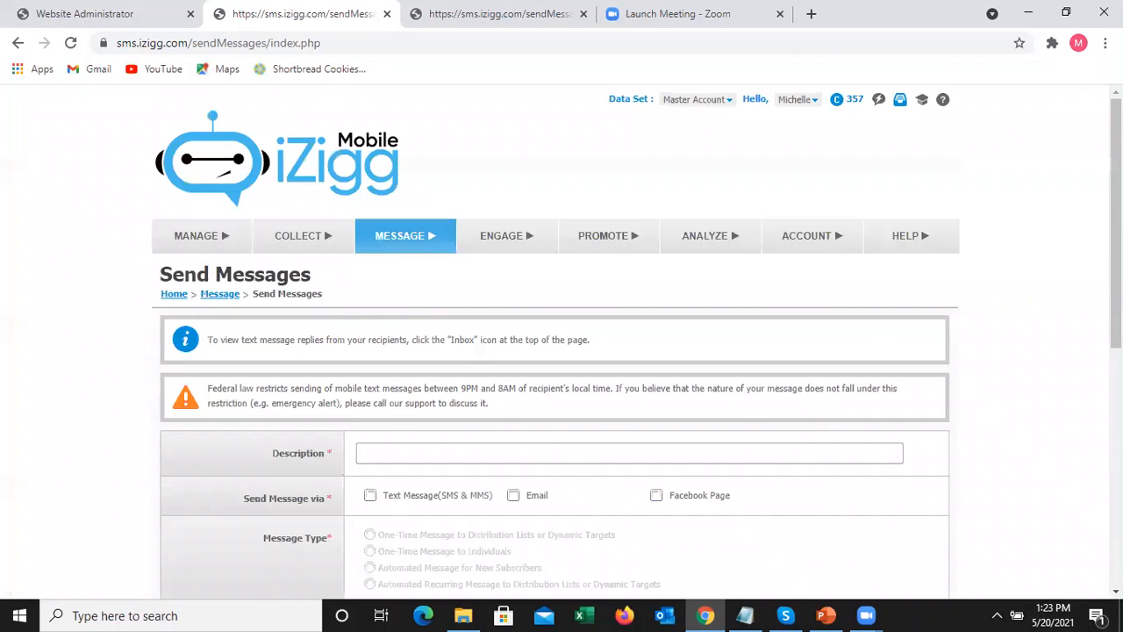
Open the list of automated messages to check the entry for the Tuesday Lunch Special
mouse_move(1116, 230)
left_mouse_down()
mouse_move(1116, 302)
mouse_move(1116, 228)
left_mouse_up()
mouse_move(412, 238)
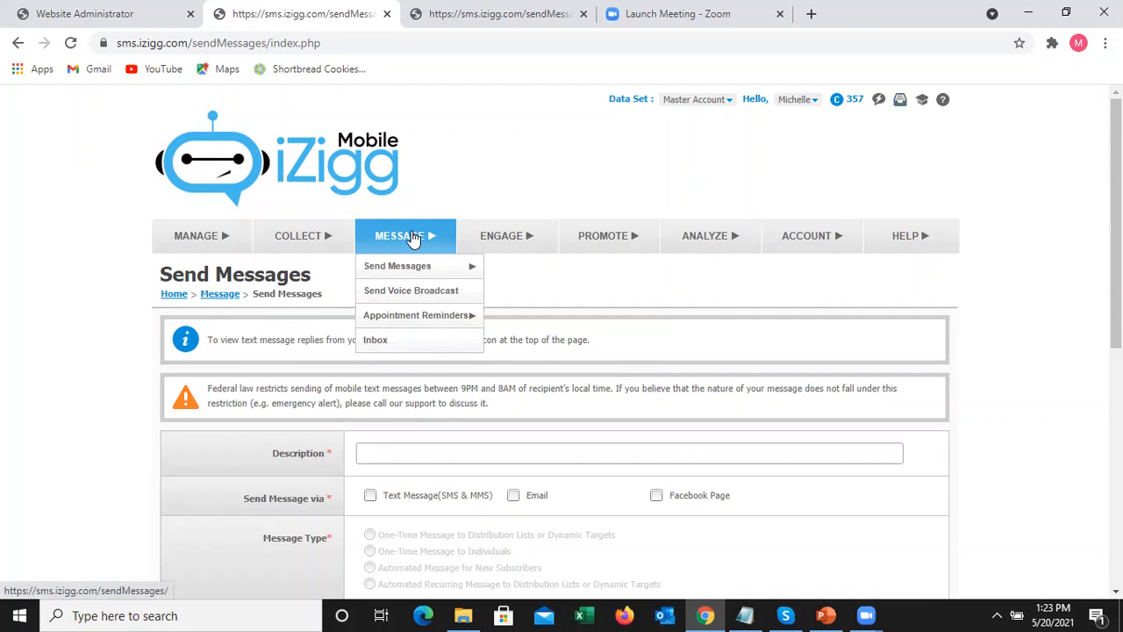
mouse_move(413, 266)
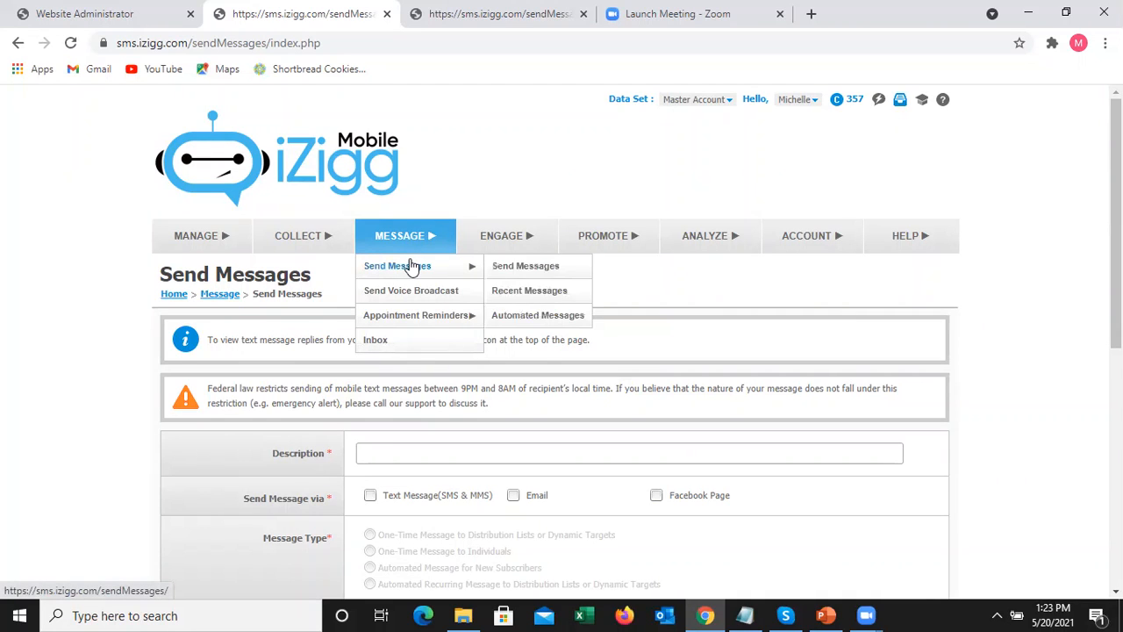
left_click(518, 316)
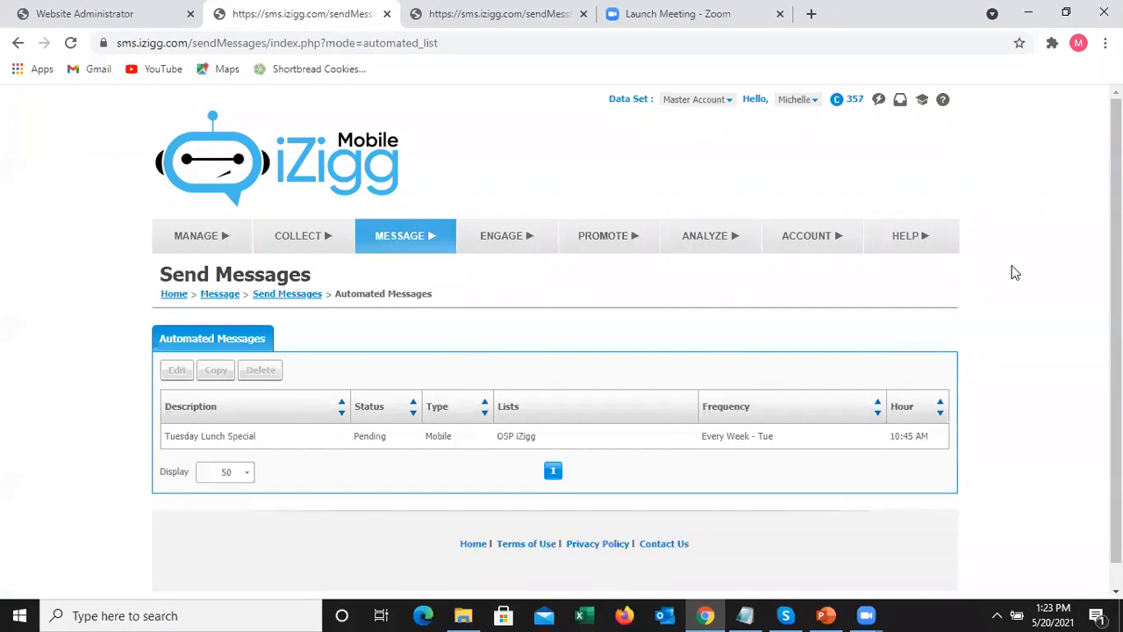
scroll(936, 281, "down", 1)
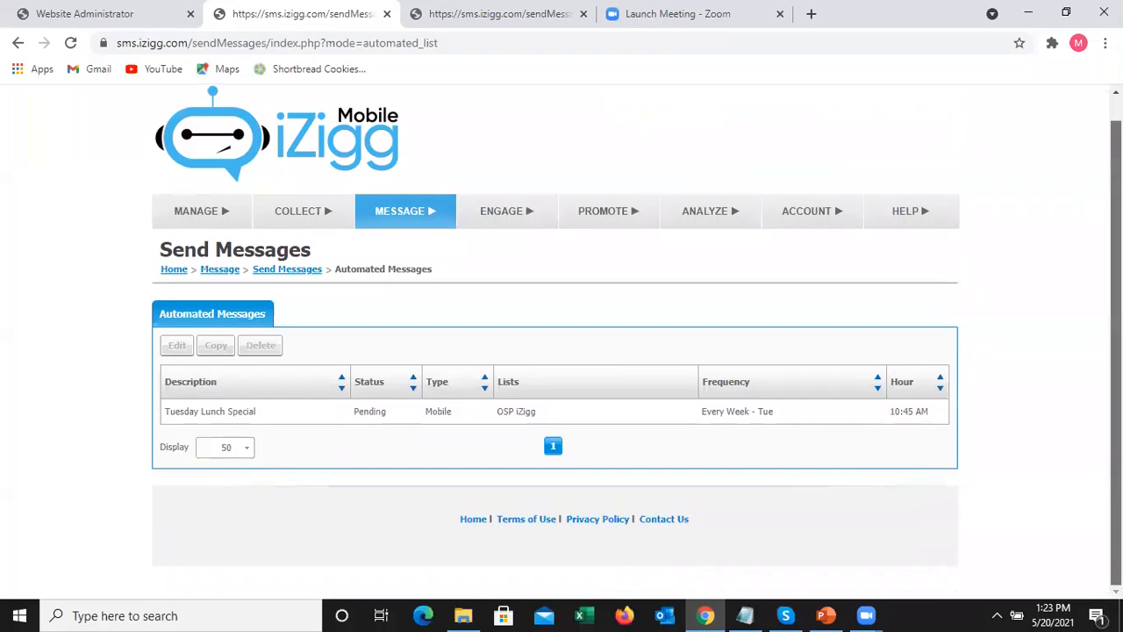